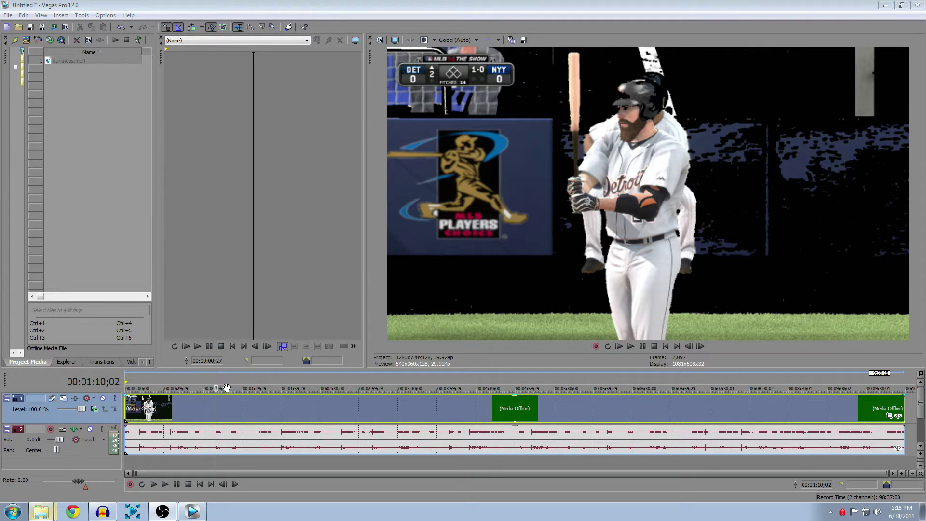
# - Turn on Disable resample in the darkness.mp4 clip's Properties
pyautogui.rightClick(272, 404)
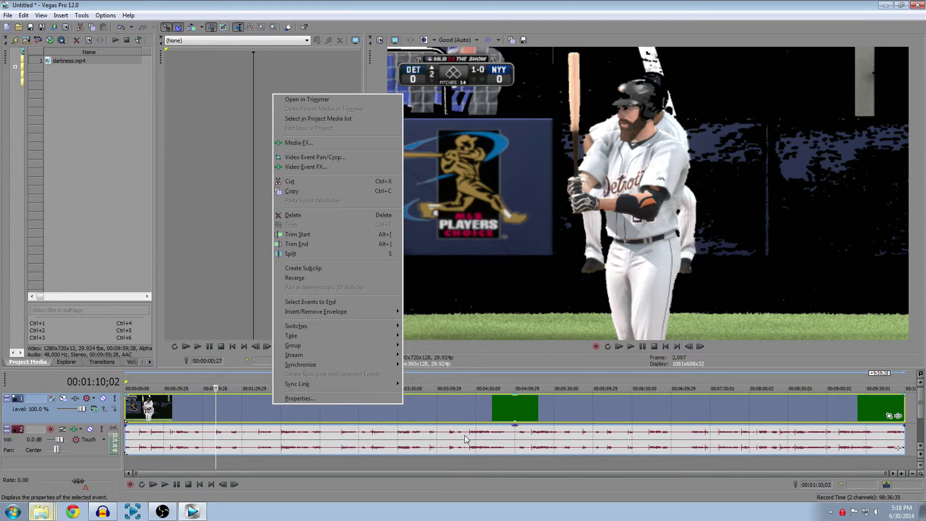
pyautogui.click(351, 398)
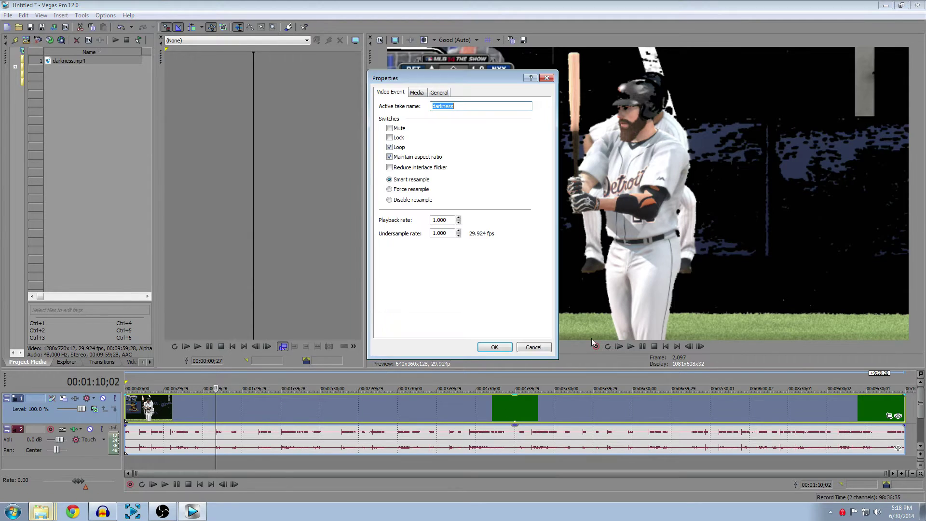
pyautogui.moveTo(479, 79); pyautogui.dragTo(289, 94)
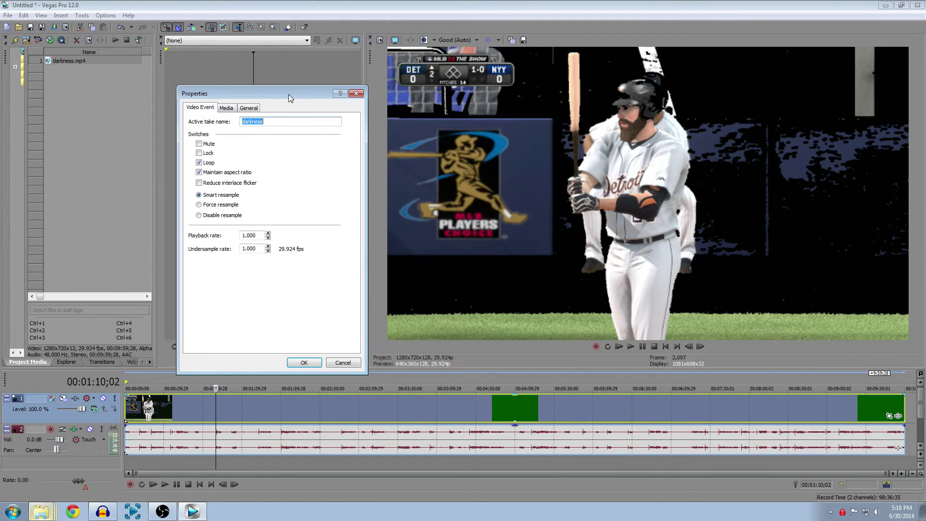
pyautogui.click(220, 215)
pyautogui.moveTo(210, 93); pyautogui.dragTo(237, 90)
# - Confirm on the General tab that compoundplug.dll decodes the clip, then close with OK
pyautogui.click(252, 133)
pyautogui.moveTo(316, 163); pyautogui.dragTo(318, 193)
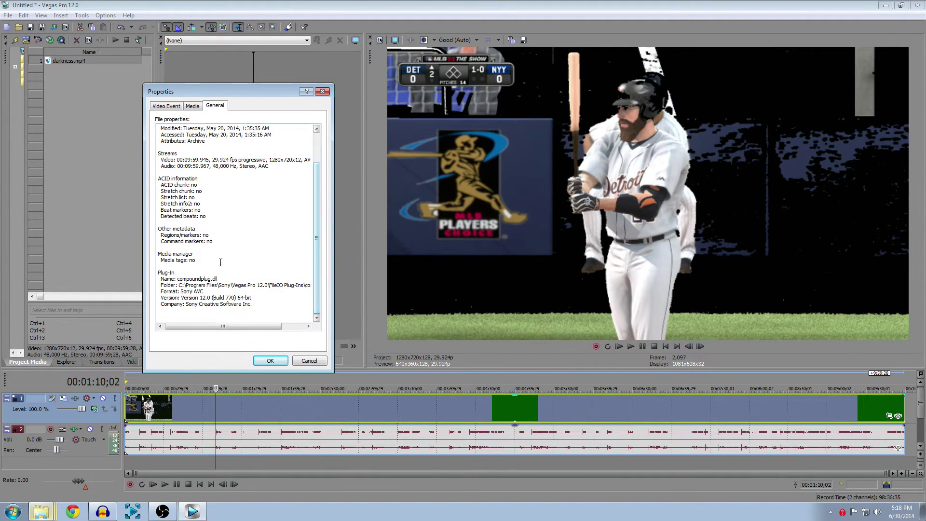
pyautogui.moveTo(158, 273); pyautogui.dragTo(193, 278)
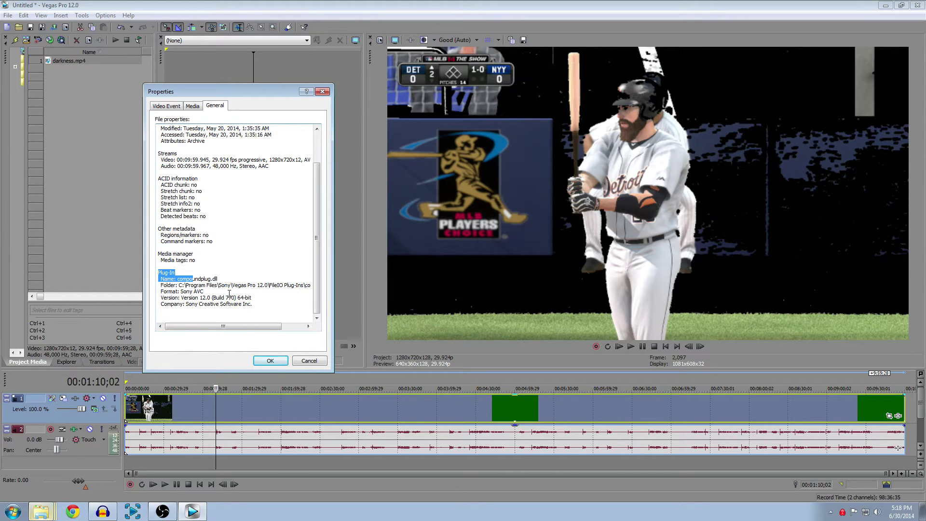
pyautogui.moveTo(178, 278); pyautogui.dragTo(221, 280)
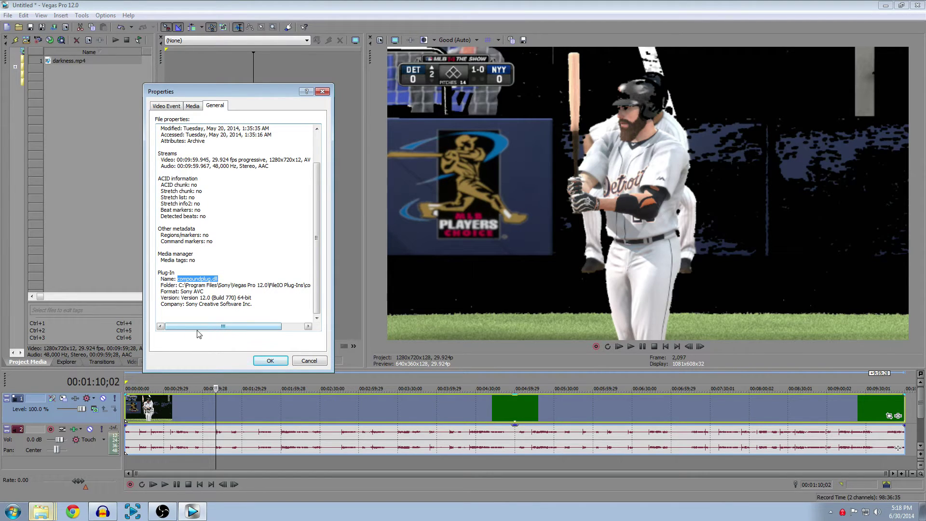
pyautogui.moveTo(161, 285); pyautogui.dragTo(223, 326)
pyautogui.click(297, 288)
pyautogui.doubleClick(296, 288)
pyautogui.moveTo(179, 285); pyautogui.dragTo(311, 286)
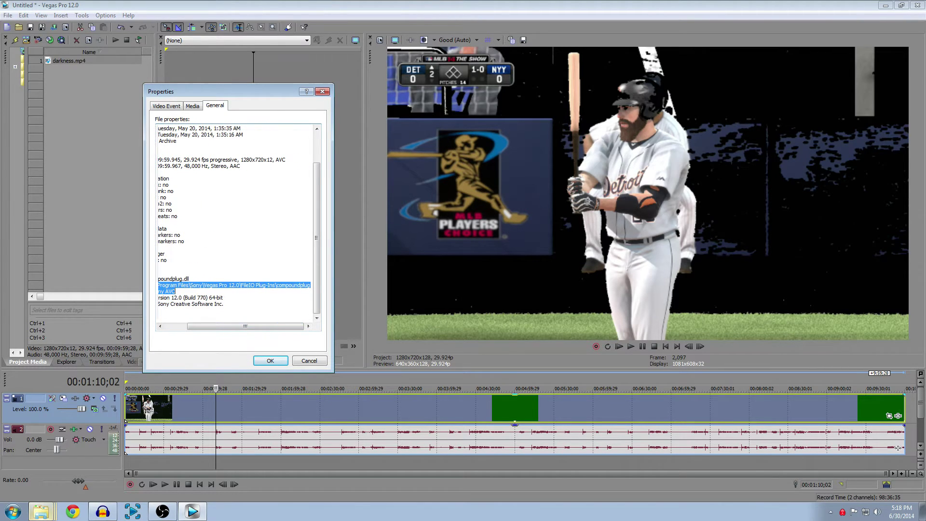
pyautogui.moveTo(256, 327); pyautogui.dragTo(234, 327)
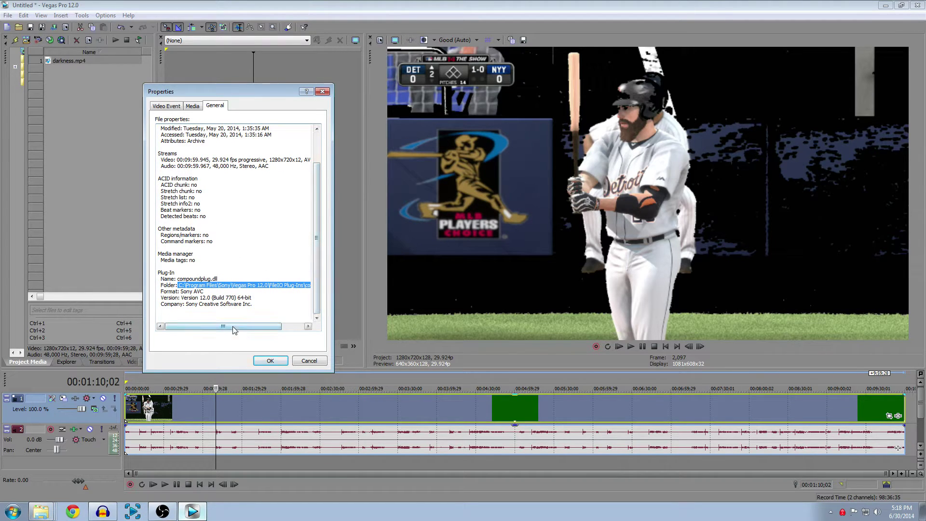
pyautogui.moveTo(232, 327)
pyautogui.mouseDown()
pyautogui.moveTo(254, 327)
pyautogui.moveTo(242, 327)
pyautogui.mouseUp()
pyautogui.click(270, 361)
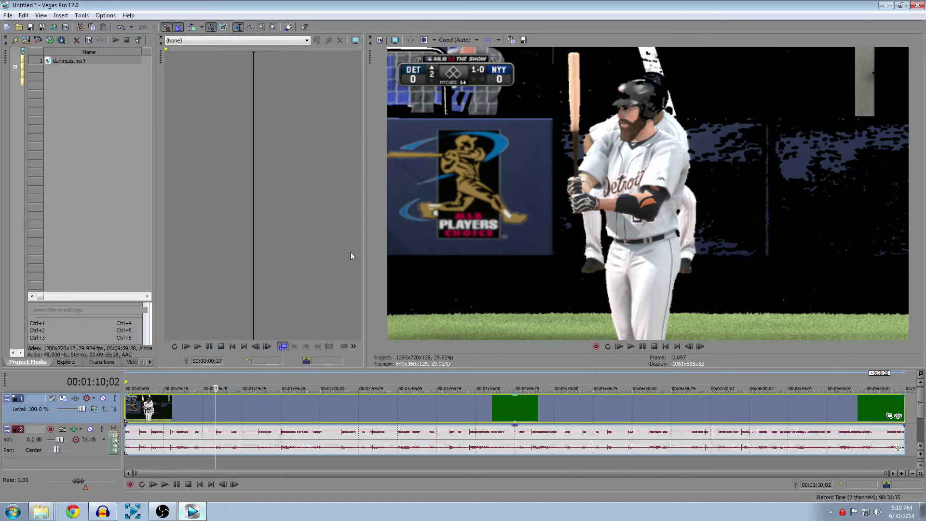
# - Quit Vegas and inspect the compoundplug folder containing compoundplug.dll in FileIO Plug-Ins
pyautogui.click(918, 6)
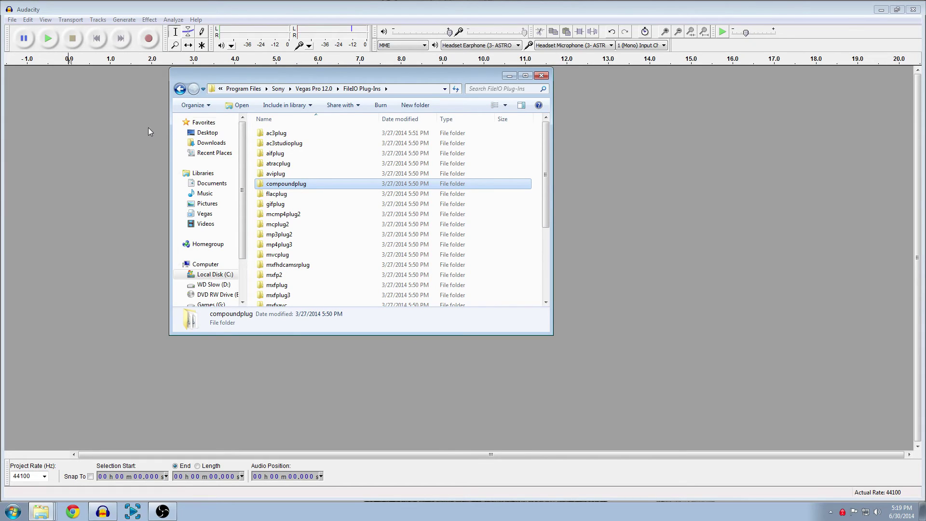
pyautogui.click(415, 88)
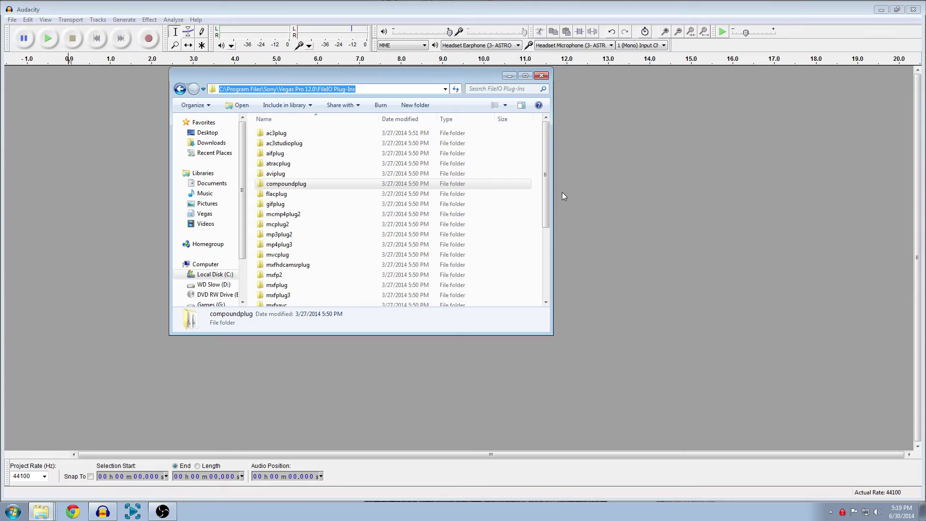
pyautogui.click(520, 186)
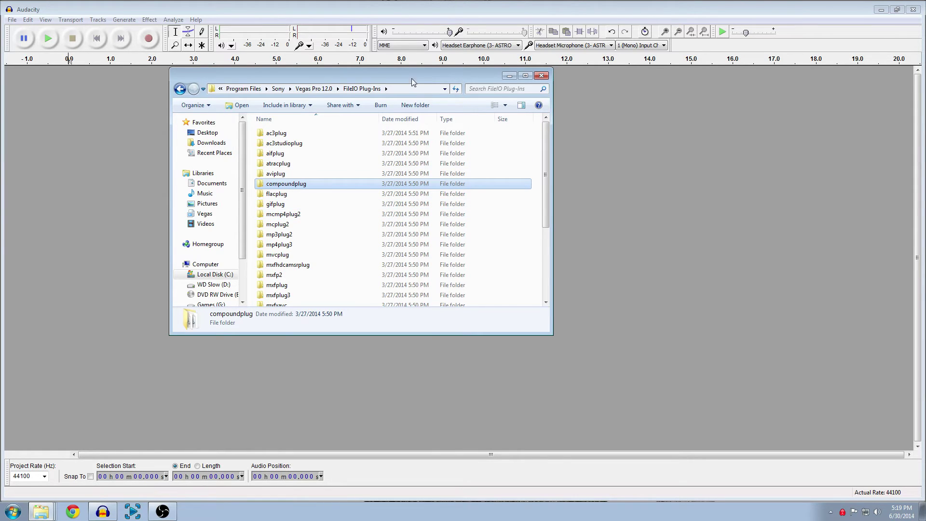
pyautogui.moveTo(412, 75); pyautogui.dragTo(379, 74)
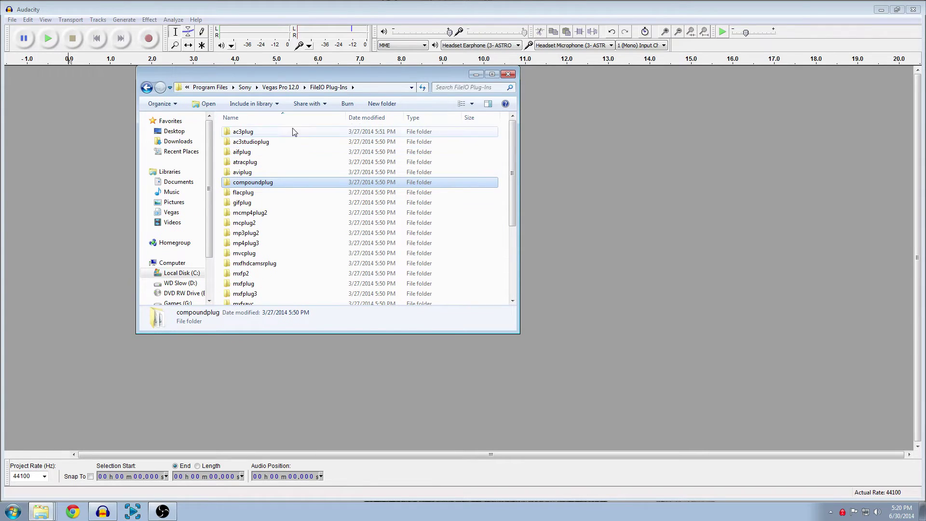
pyautogui.click(281, 143)
pyautogui.click(262, 184)
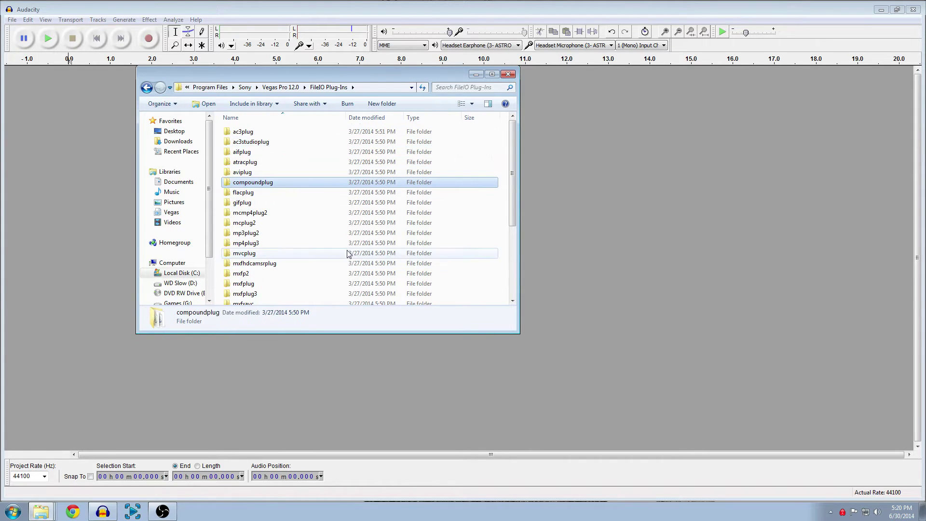
pyautogui.doubleClick(265, 182)
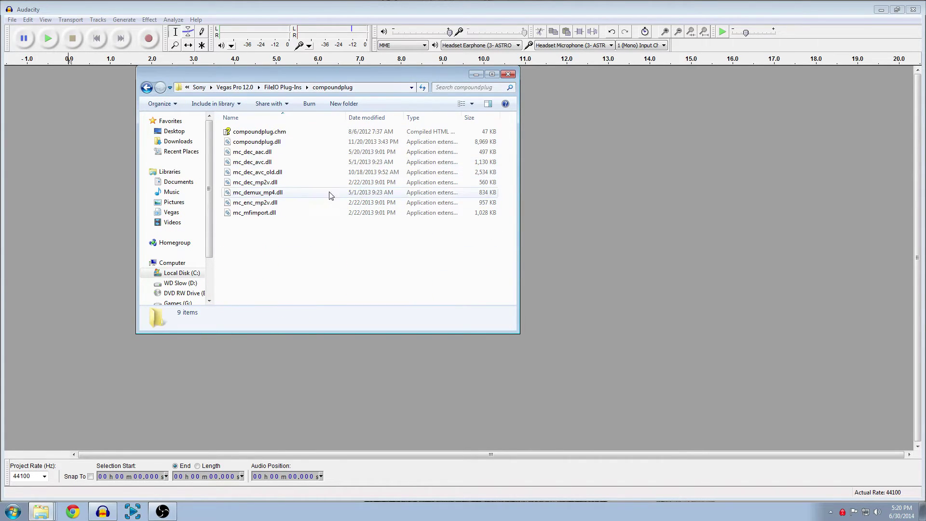
pyautogui.click(299, 141)
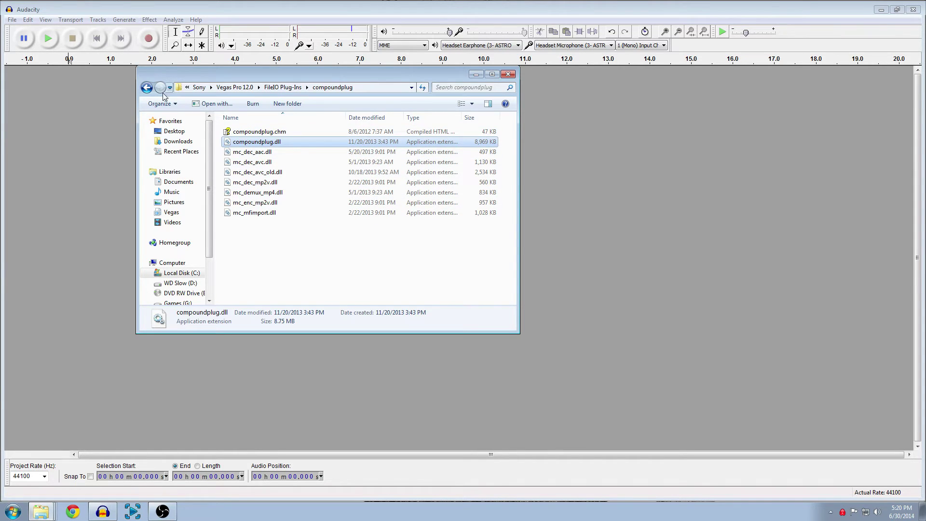
pyautogui.click(146, 88)
# - Rename the compoundplug folder to compoundplug.disabled
pyautogui.click(268, 183)
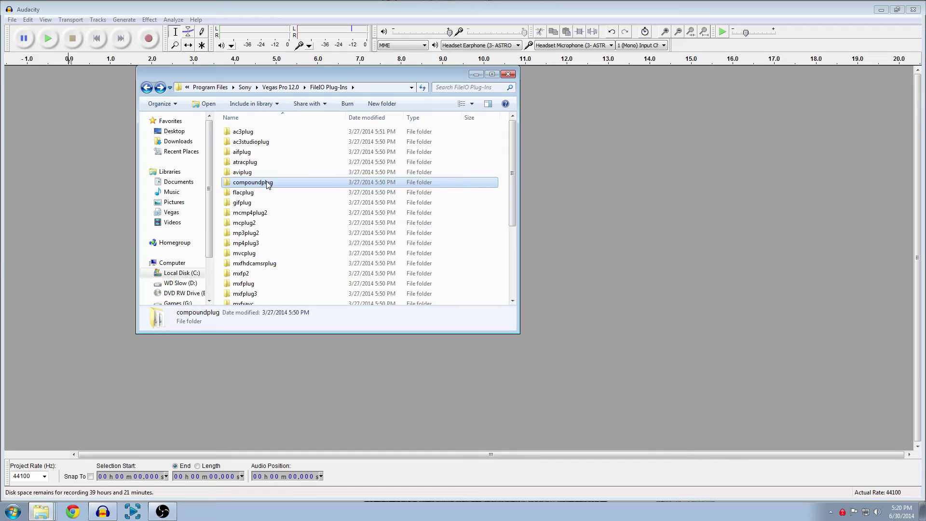
pyautogui.rightClick(267, 183)
pyautogui.click(311, 353)
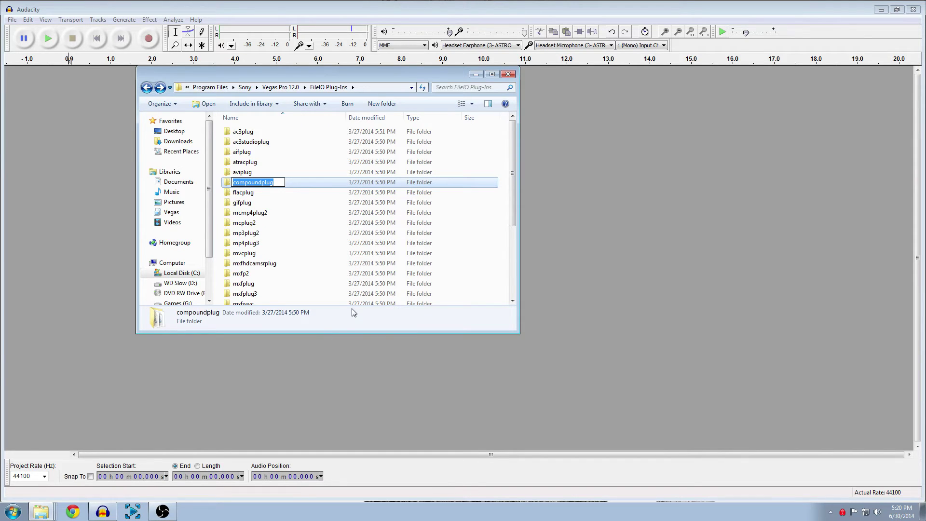
pyautogui.press('End')
pyautogui.write('.disabled')
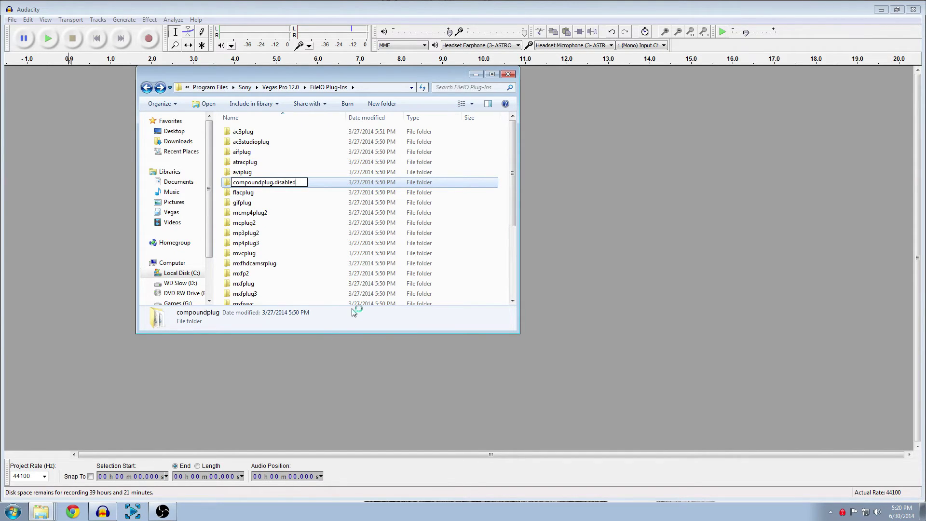
pyautogui.press('Return')
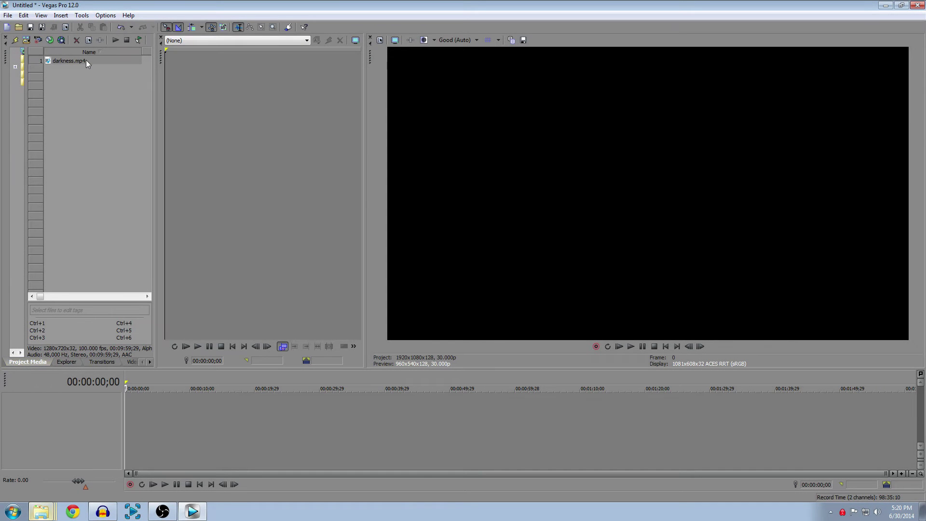
# - Add darkness.mp4, match the project to it (1280x720, 100 fps), and set View transform to Off
pyautogui.moveTo(83, 60); pyautogui.dragTo(128, 430)
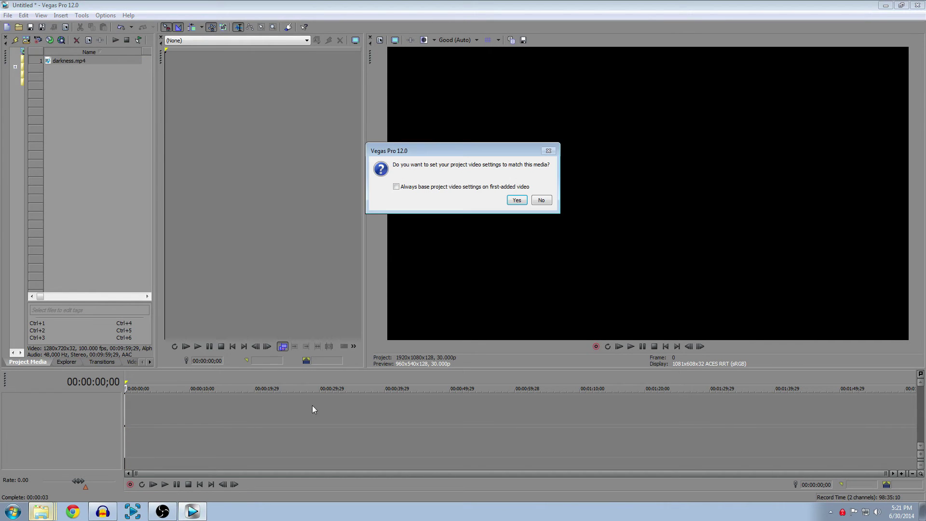
pyautogui.click(519, 199)
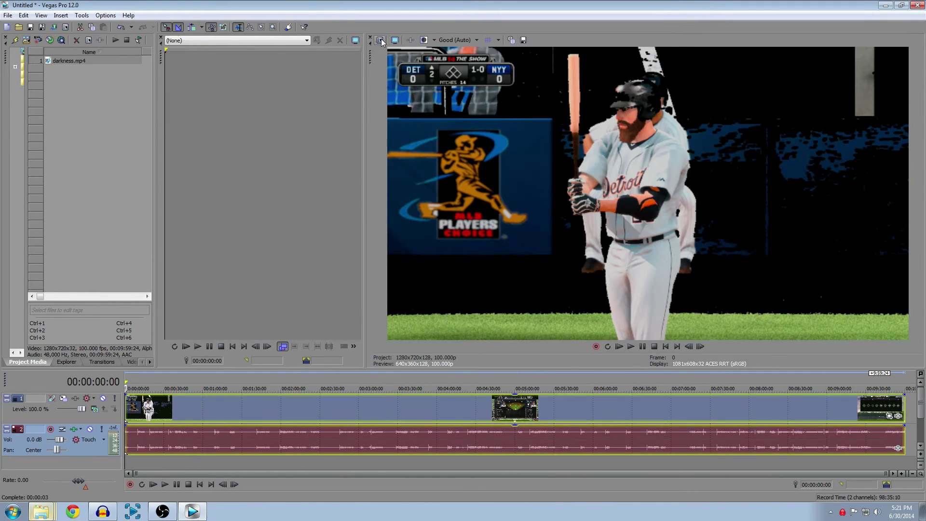
pyautogui.click(398, 41)
pyautogui.click(483, 242)
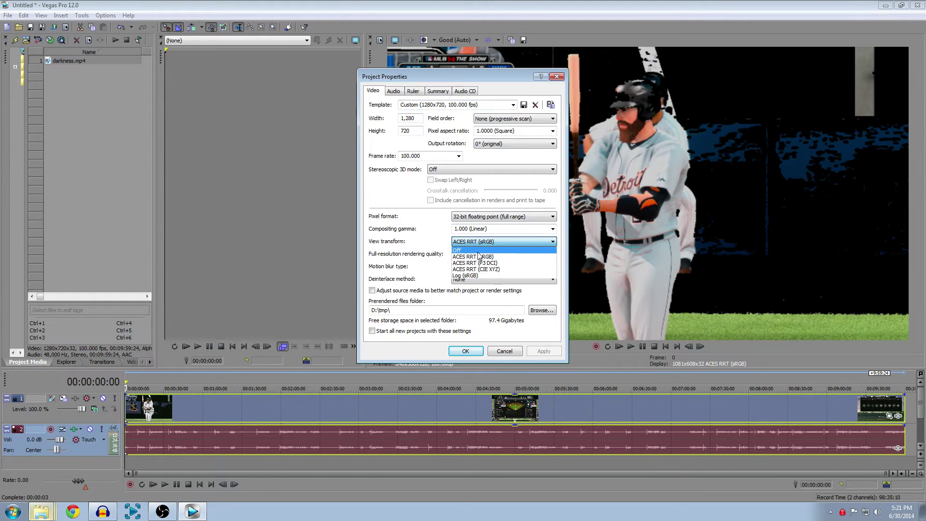
pyautogui.click(478, 250)
pyautogui.click(547, 351)
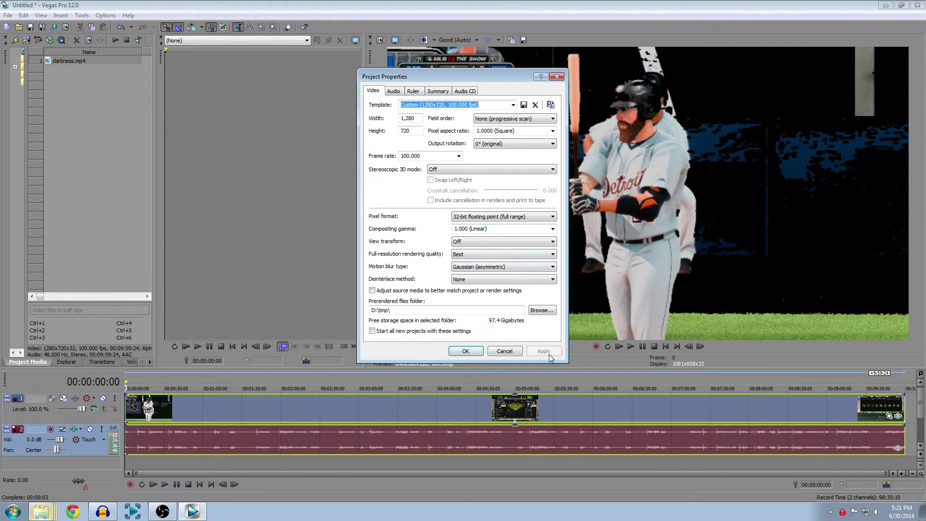
pyautogui.click(474, 350)
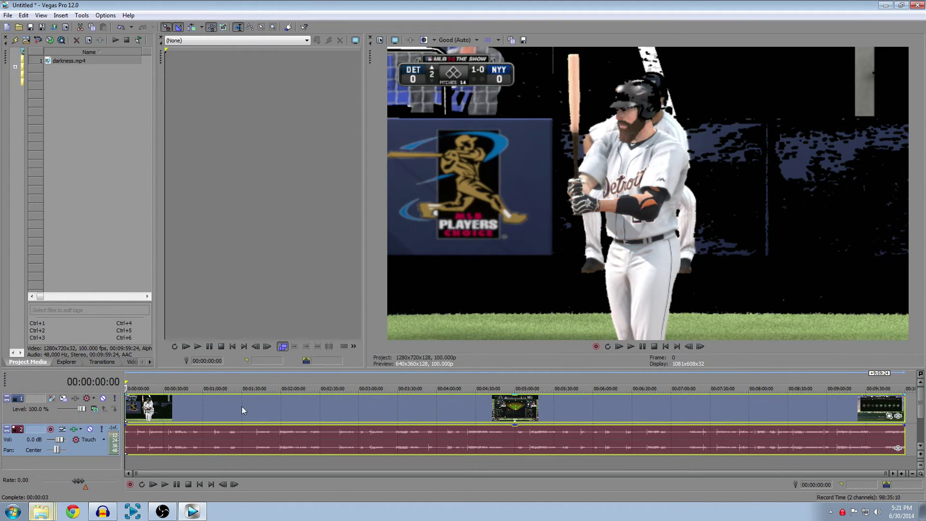
pyautogui.rightClick(213, 401)
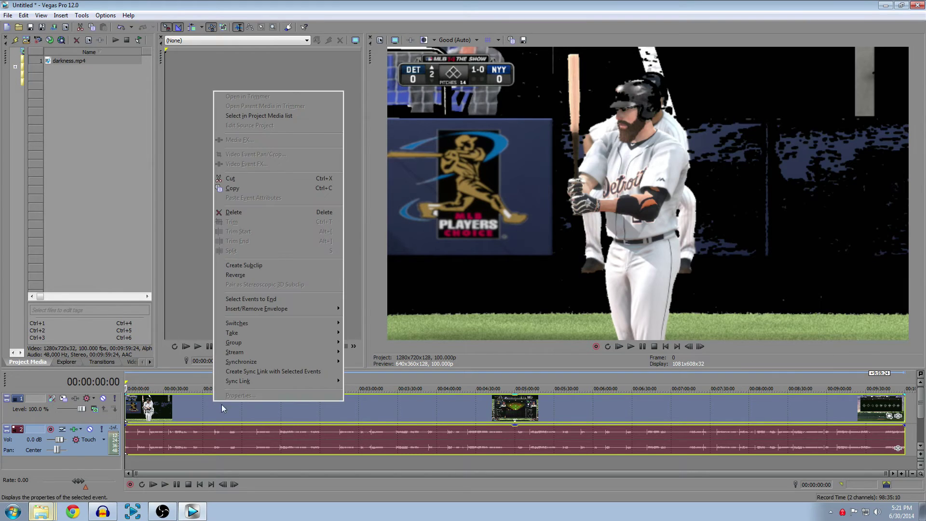
pyautogui.click(196, 408)
pyautogui.rightClick(227, 407)
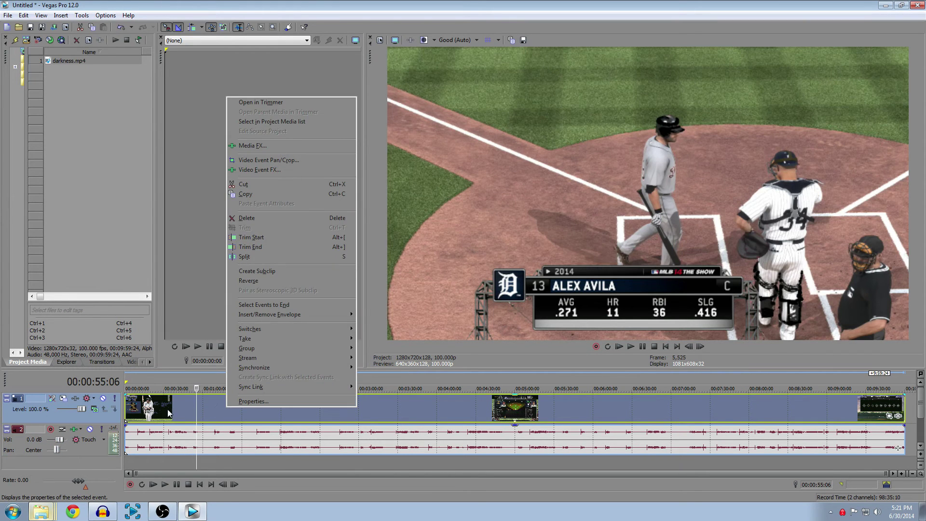
pyautogui.click(269, 402)
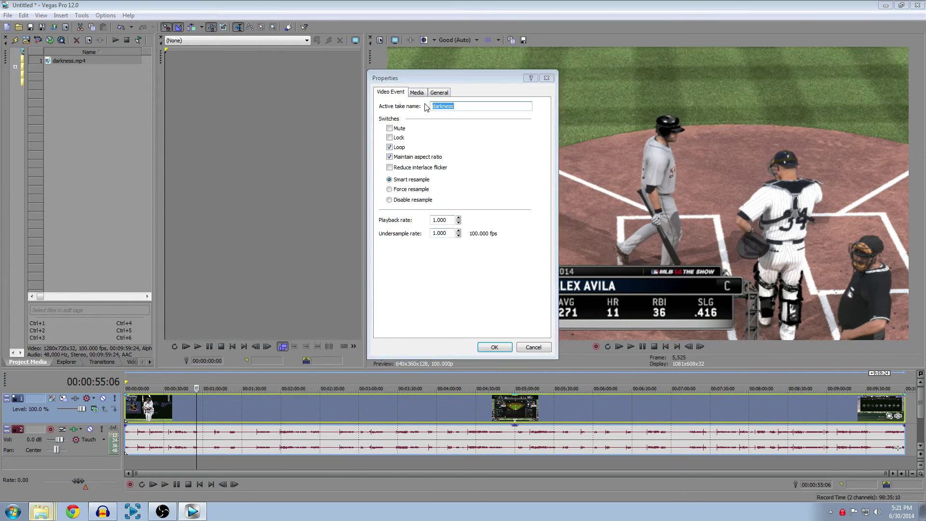
pyautogui.moveTo(446, 75); pyautogui.dragTo(339, 77)
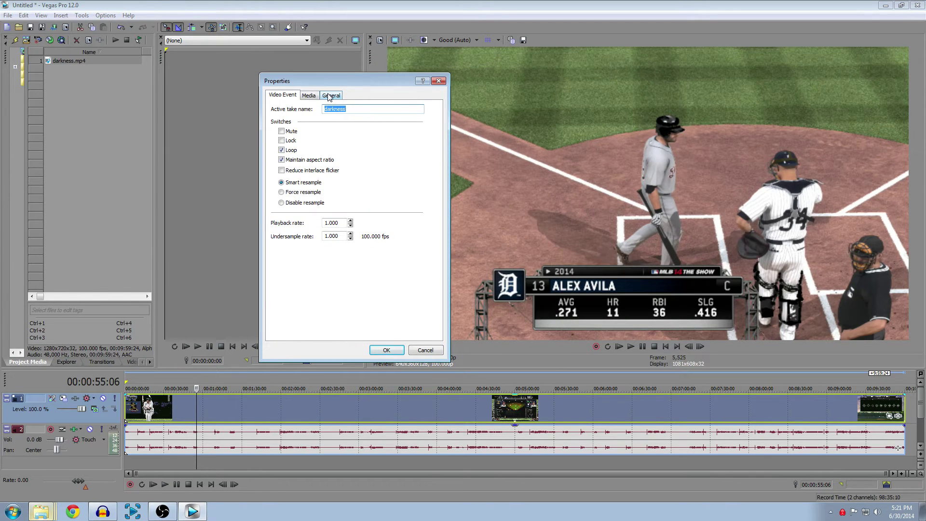
pyautogui.click(330, 96)
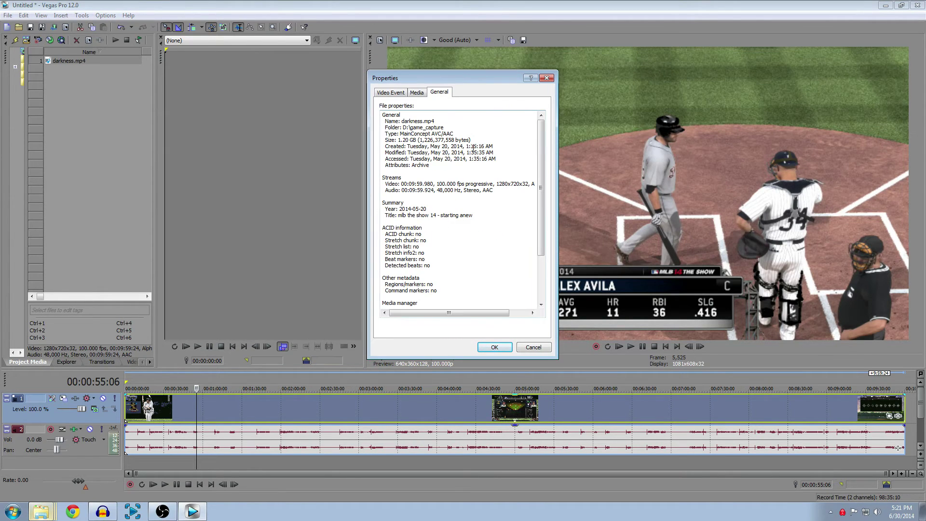
pyautogui.moveTo(473, 80); pyautogui.dragTo(398, 86)
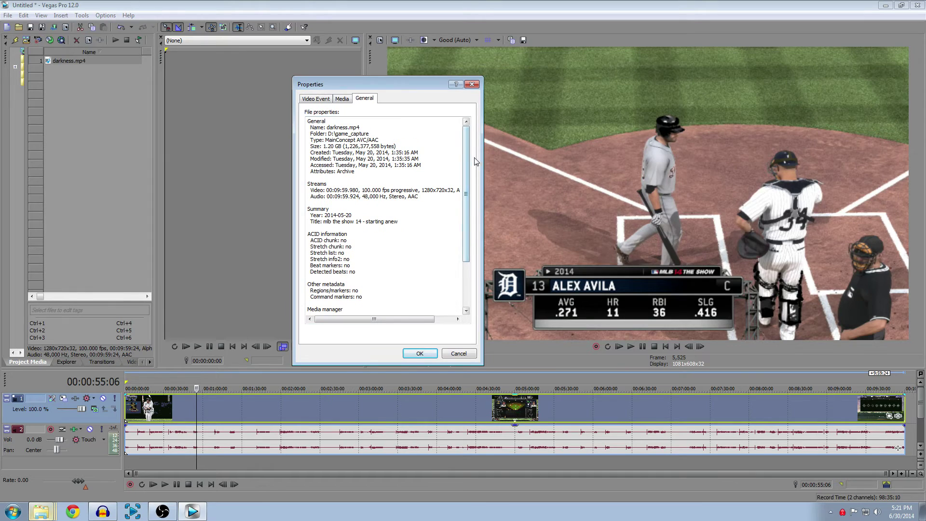
pyautogui.scroll(-4, 467, 192)
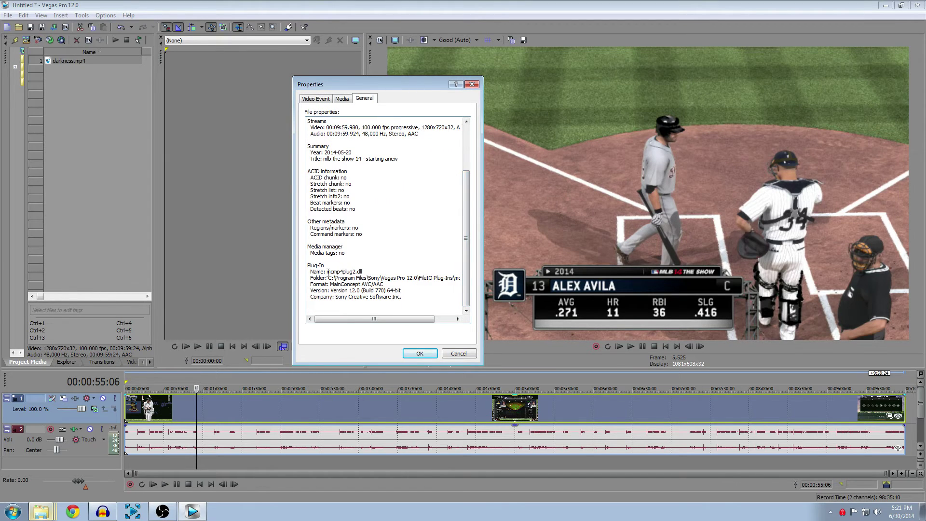
pyautogui.moveTo(327, 273); pyautogui.dragTo(367, 274)
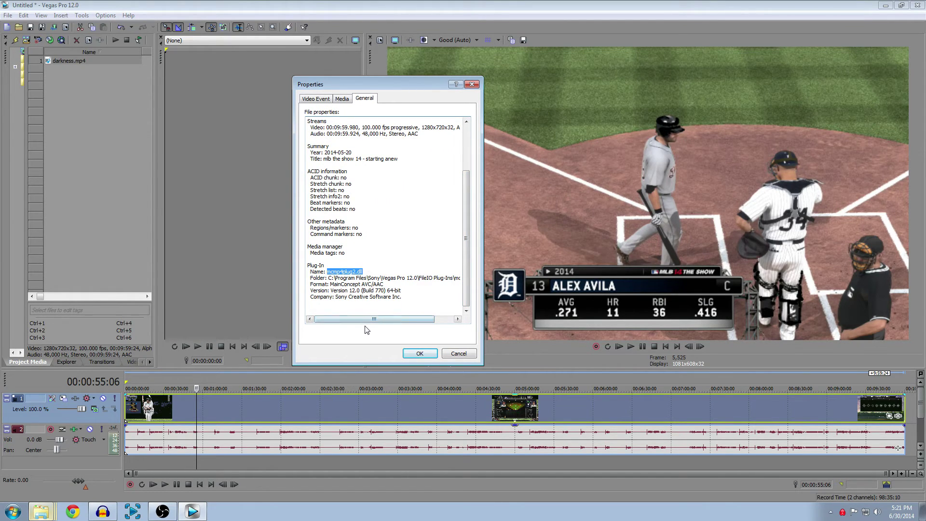
pyautogui.moveTo(363, 321); pyautogui.dragTo(397, 321)
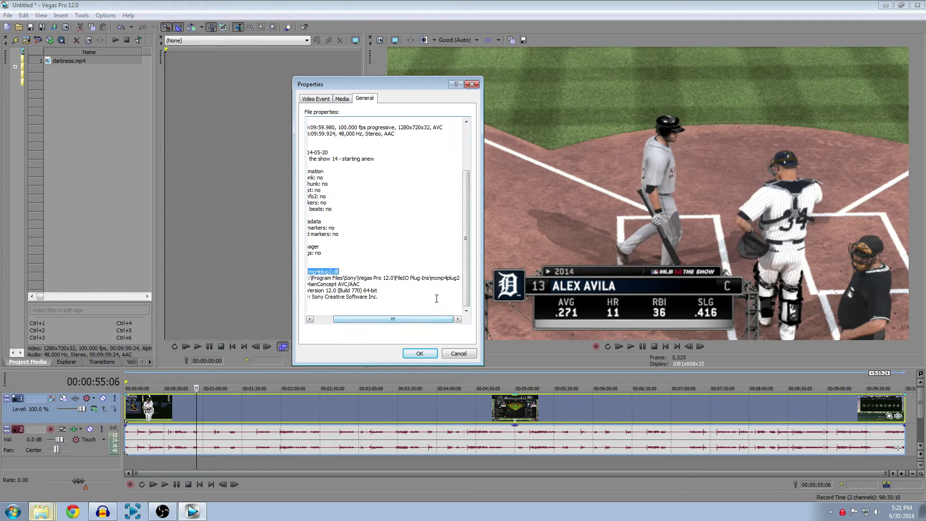
pyautogui.tripleClick(439, 279)
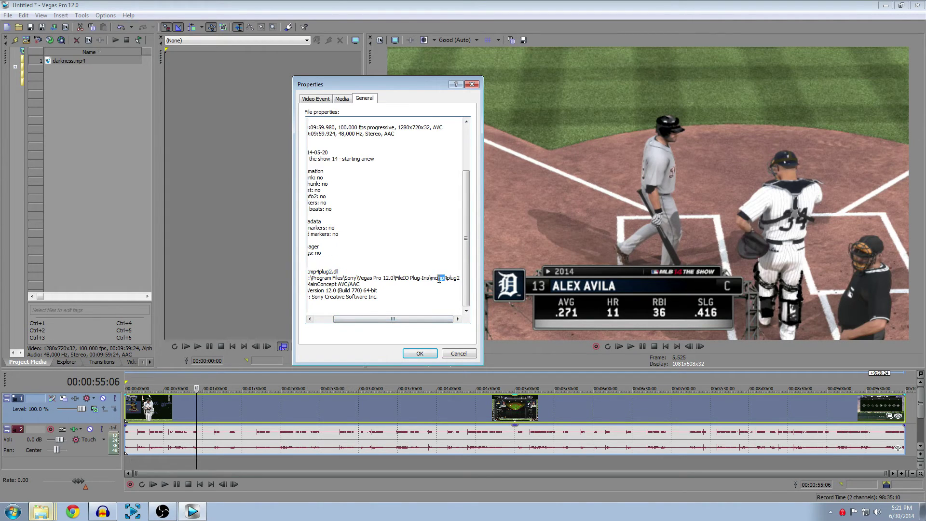
pyautogui.click(420, 353)
pyautogui.click(271, 413)
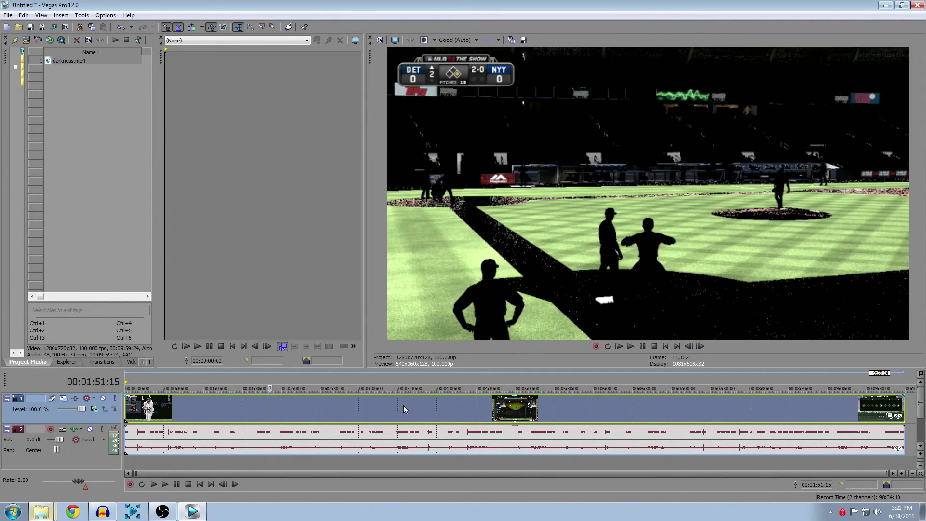
# - Play darkness.mp4 from 00:00:25;14 to check playback, then stop
pyautogui.click(379, 408)
pyautogui.click(157, 405)
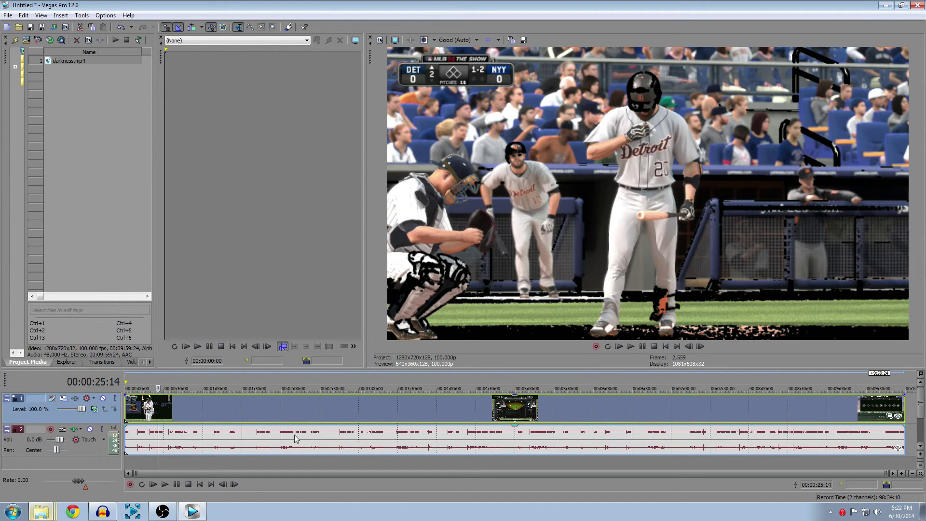
pyautogui.click(164, 484)
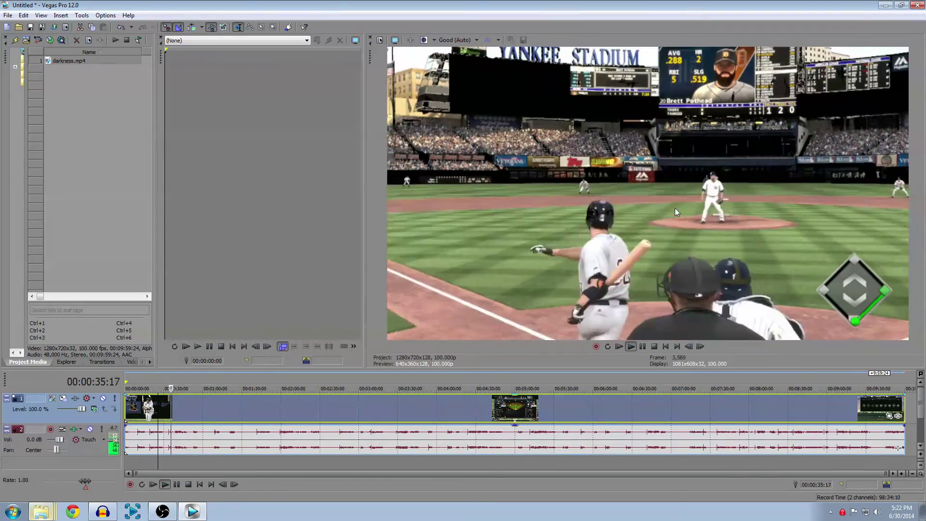
pyautogui.click(189, 483)
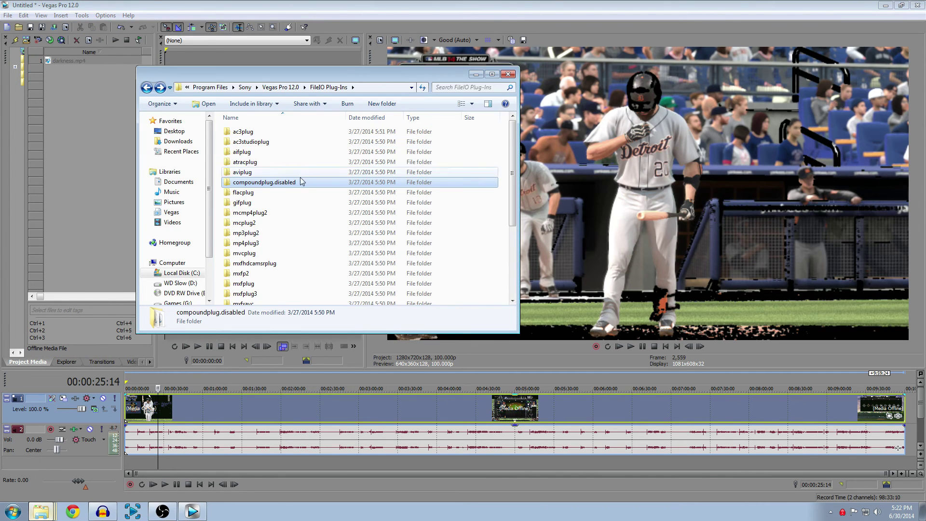
# - Remove the .disabled suffix so the folder is named compoundplug again
pyautogui.rightClick(284, 182)
pyautogui.click(328, 352)
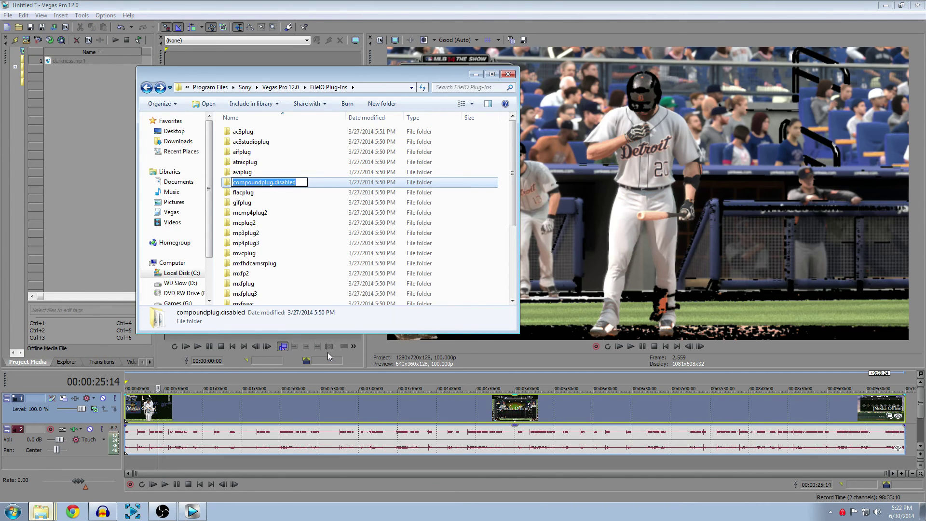
pyautogui.press('End')
pyautogui.hotkey('shift', 'Left')
pyautogui.hotkey('shift', 'Left')
pyautogui.hotkey('shift', 'Left')
pyautogui.hotkey('shift', 'Left')
pyautogui.hotkey('shift', 'Left')
pyautogui.hotkey('shift', 'Left')
pyautogui.hotkey('shift', 'Left')
pyautogui.hotkey('shift', 'Left')
pyautogui.press('BackSpace')
pyautogui.press('BackSpace')
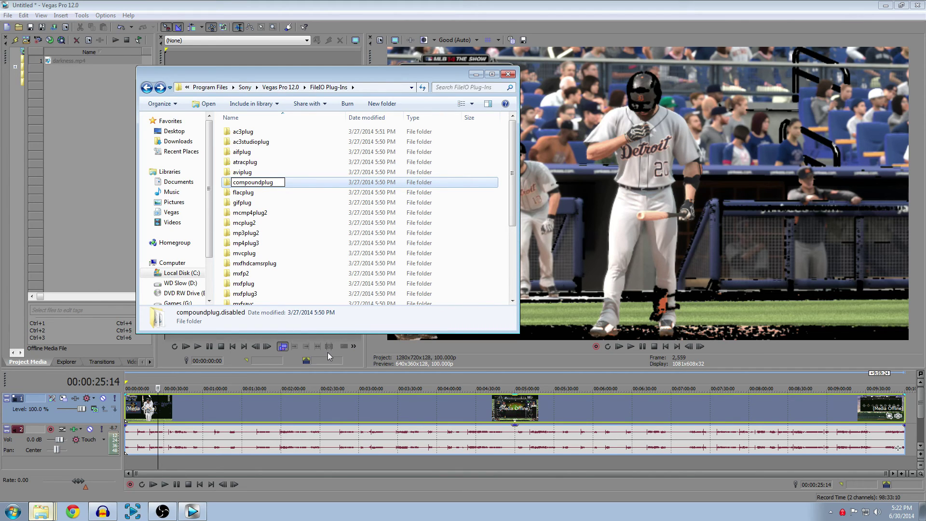